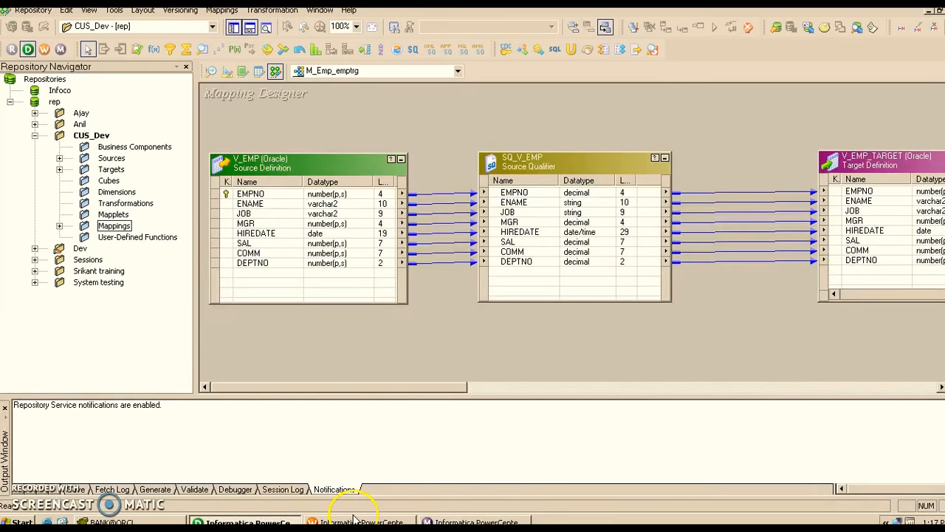
# - Switch to Workflow Manager and open Workflow Monitor from it
pyautogui.click(287, 521)
pyautogui.click(340, 517)
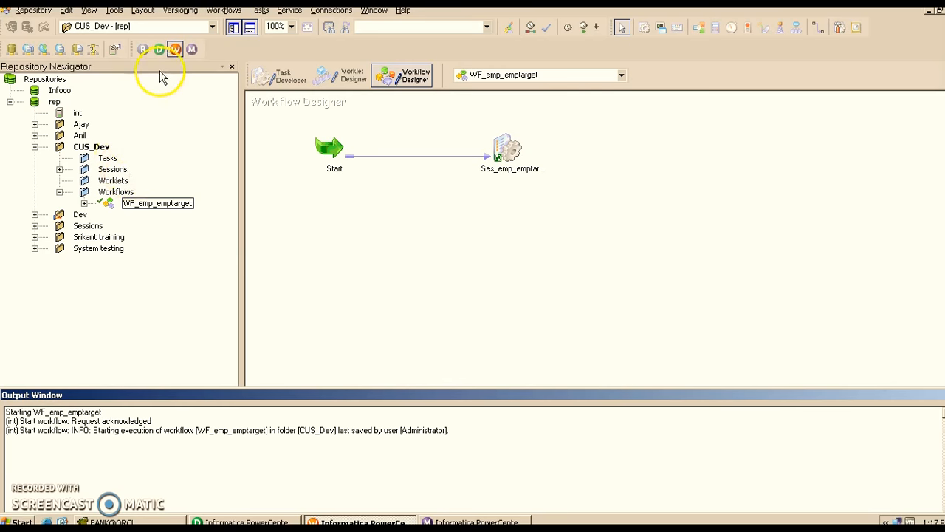
pyautogui.click(191, 50)
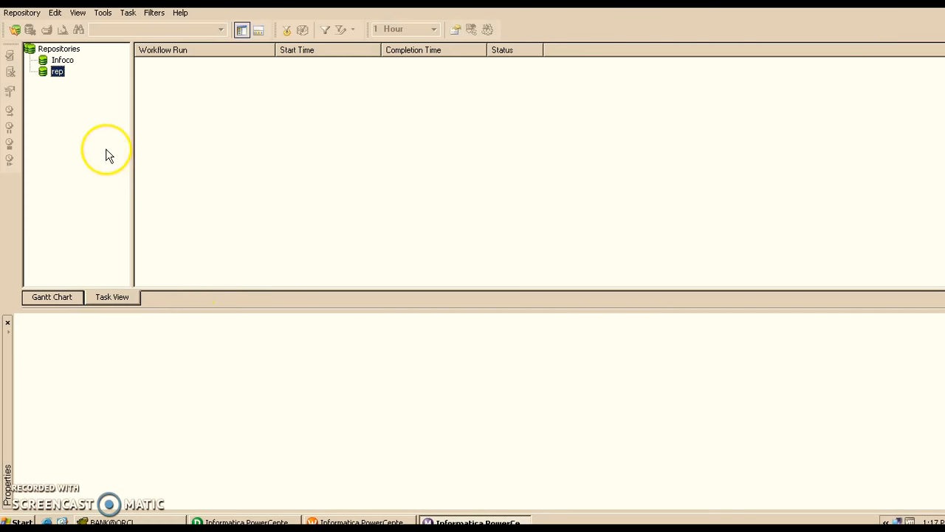
# - Connect to the rep repository in Workflow Monitor, entering the account password
pyautogui.rightClick(50, 73)
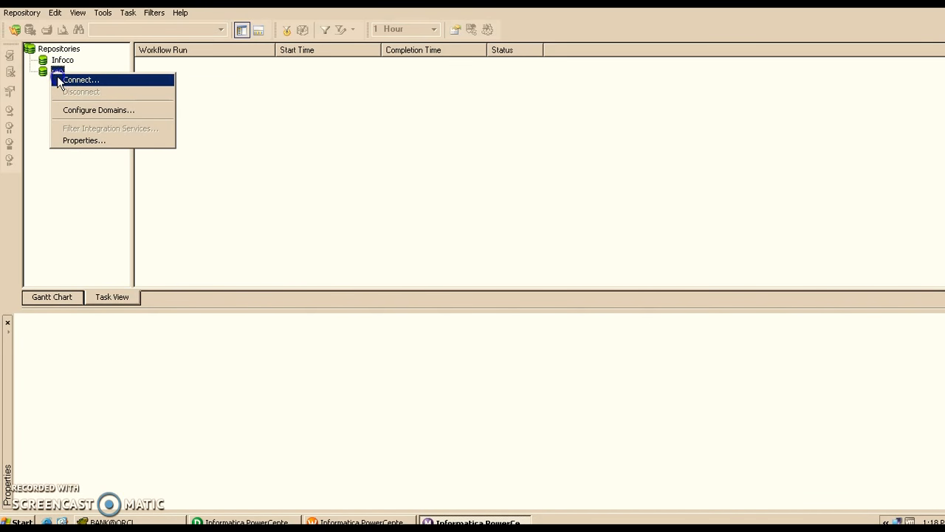
pyautogui.click(59, 80)
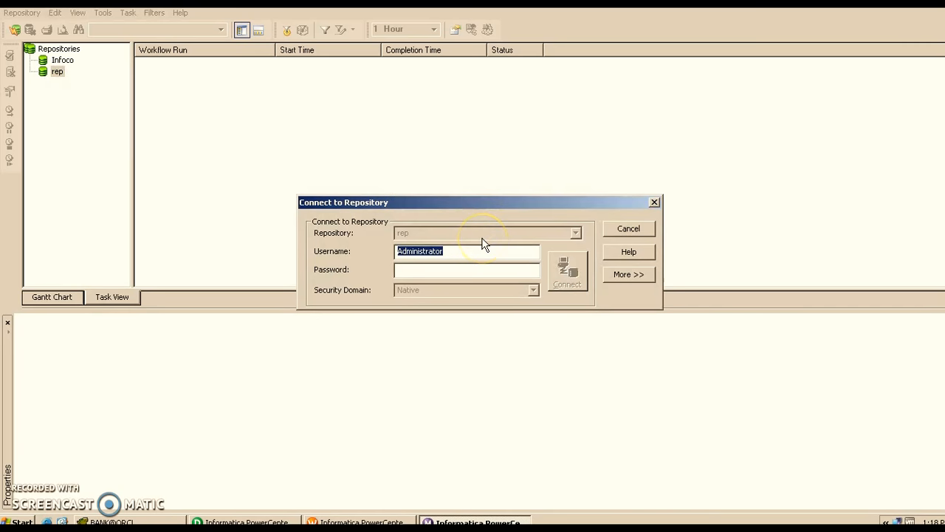
pyautogui.click(443, 270)
pyautogui.write('*************')
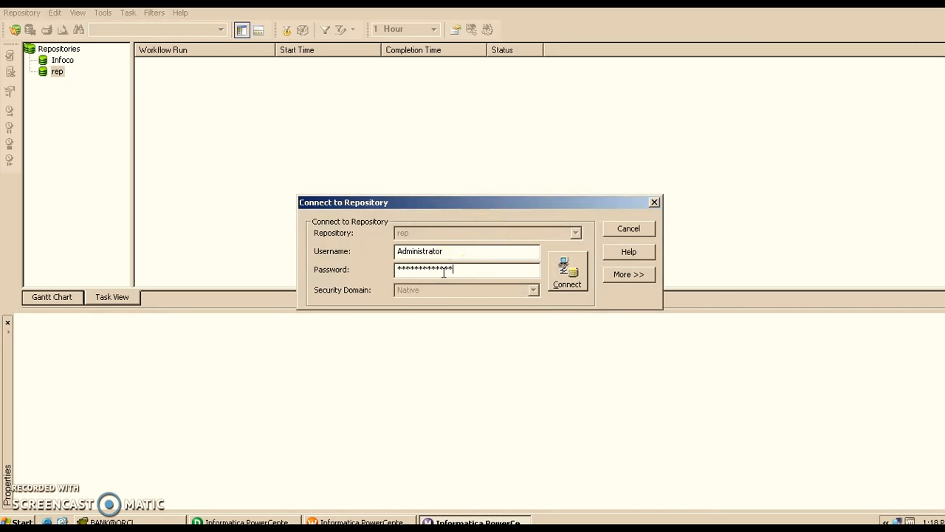
pyautogui.click(567, 268)
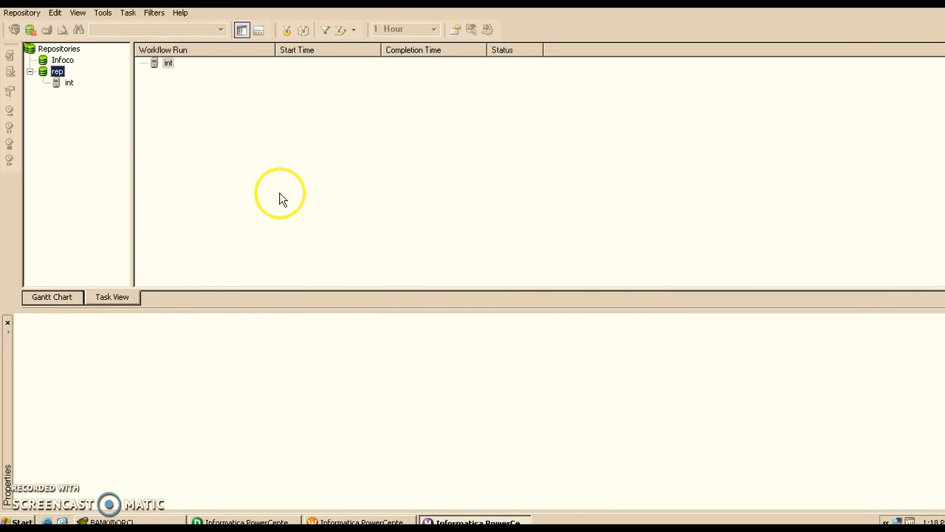
# - Connect to the int integration service under the rep repository
pyautogui.click(61, 85)
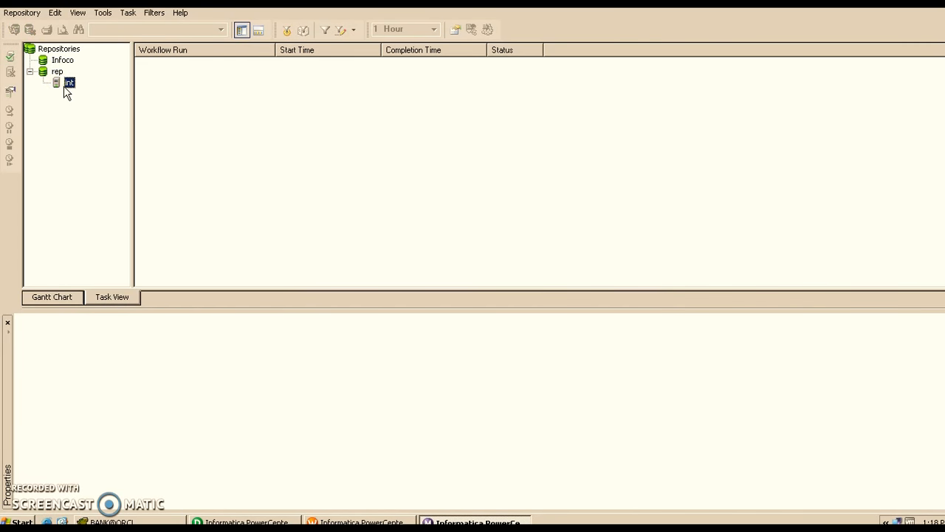
pyautogui.rightClick(64, 86)
pyautogui.click(82, 95)
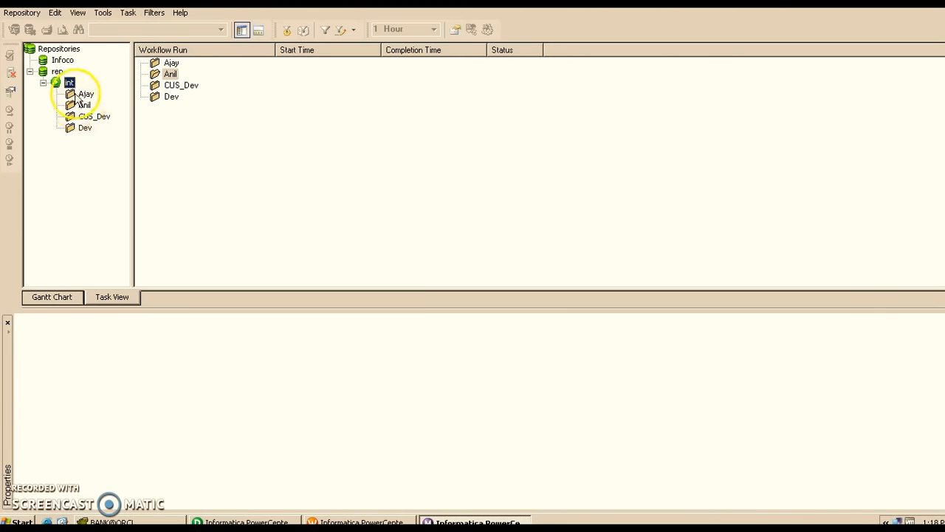
# - Open the CUS_Dev folder and expand WF_emp_emptarget to list its workflow runs
pyautogui.rightClick(93, 120)
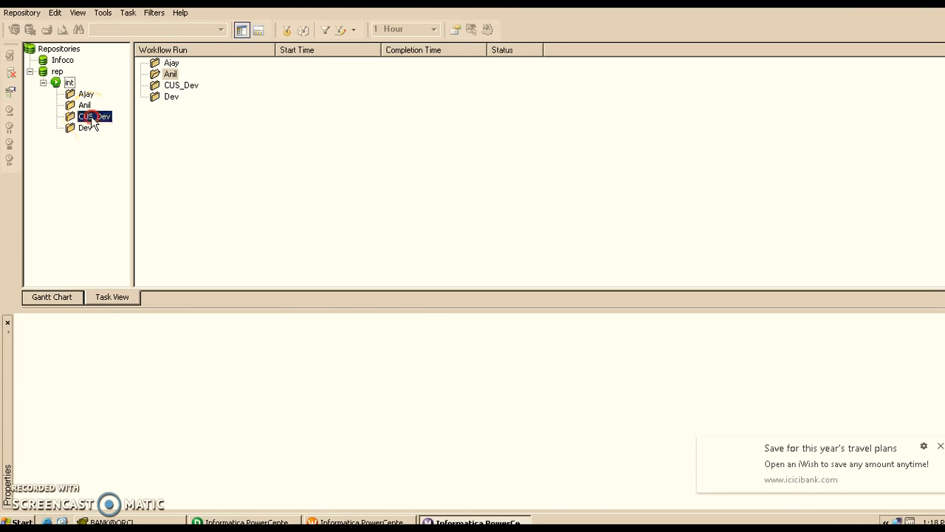
pyautogui.click(100, 126)
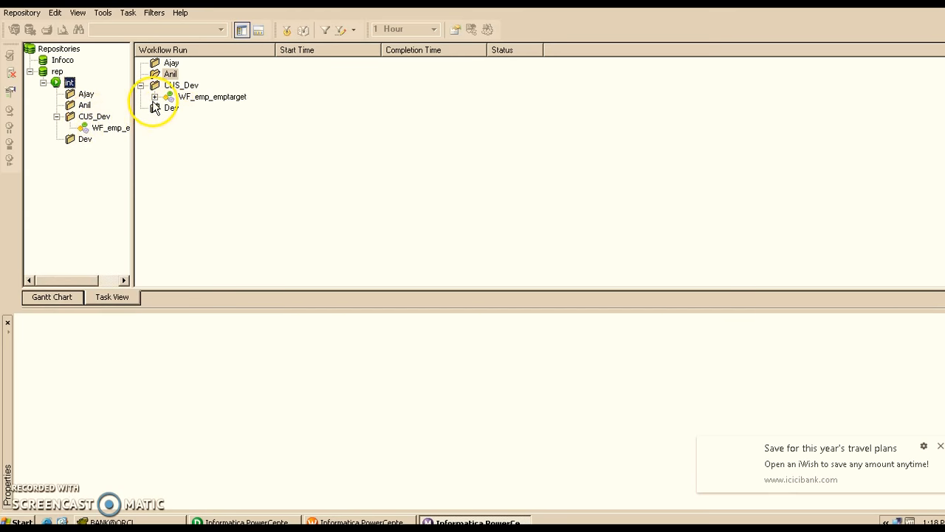
pyautogui.click(941, 445)
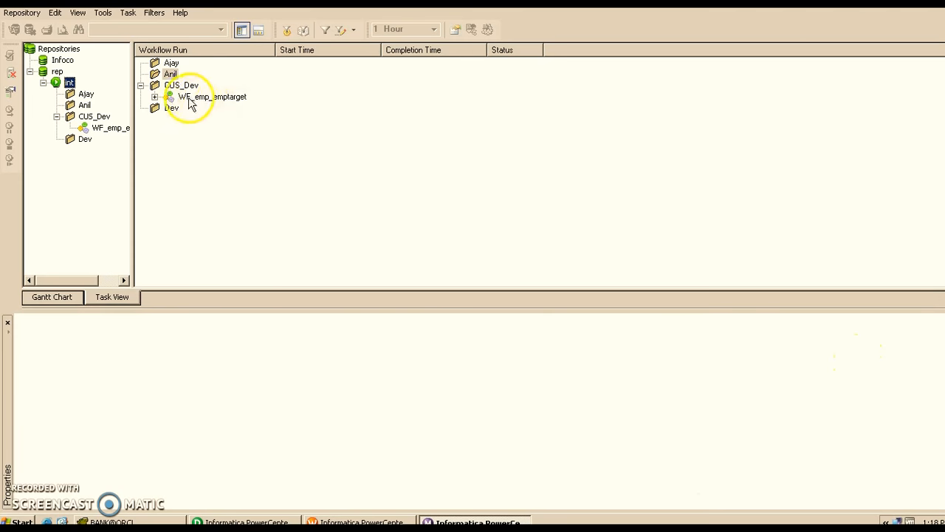
pyautogui.click(155, 98)
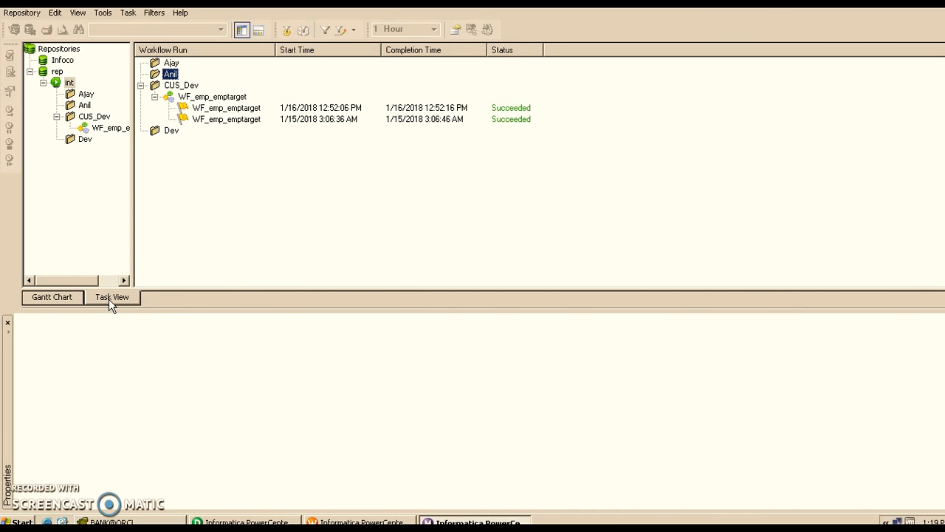
# - Show the workflow runs as a Gantt chart and check the WF_emp_emptarget entry on the timeline
pyautogui.click(62, 301)
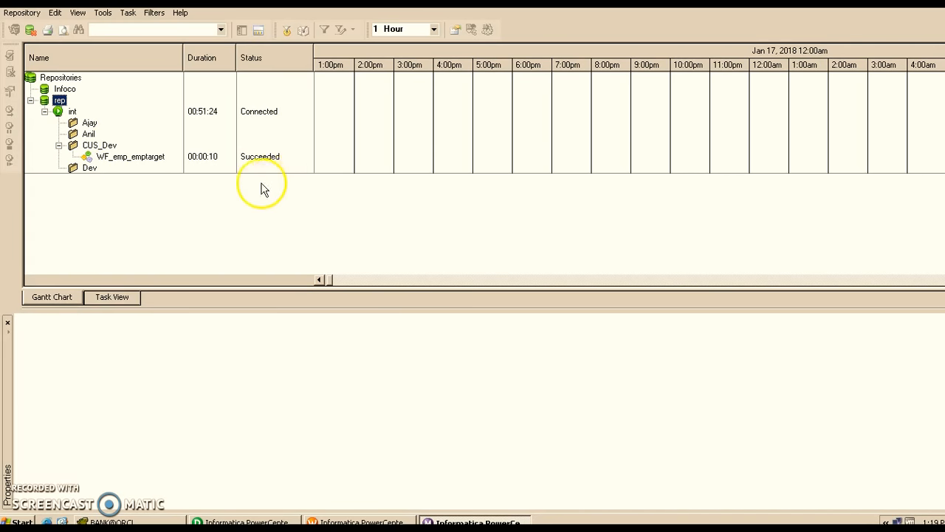
pyautogui.click(151, 158)
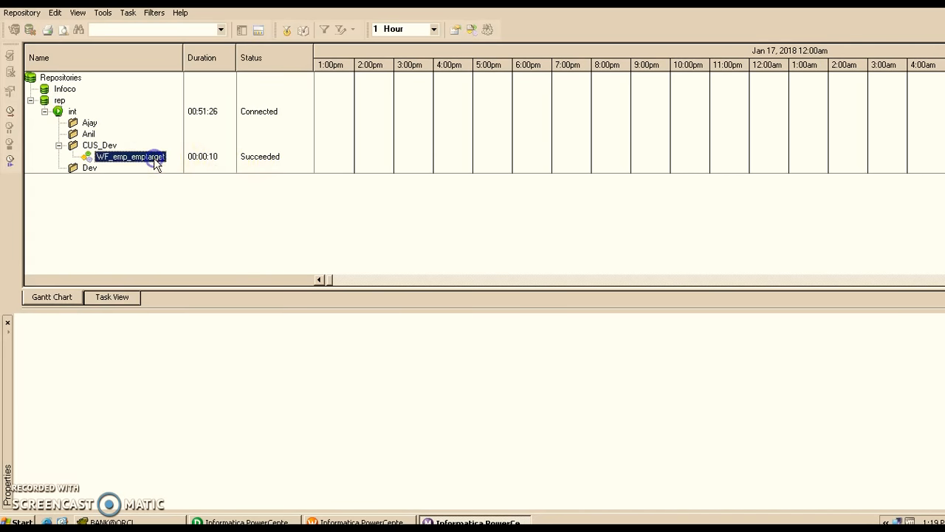
pyautogui.click(345, 151)
# - Switch to Workflow Manager and inspect the Ses_emp_emptarget session in the WF_emp_emptarget workflow
pyautogui.click(369, 520)
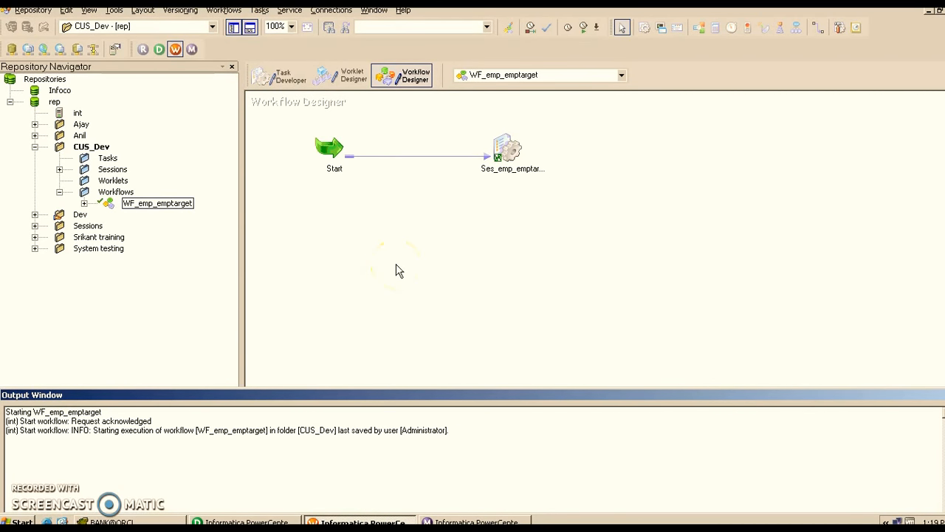
pyautogui.click(506, 152)
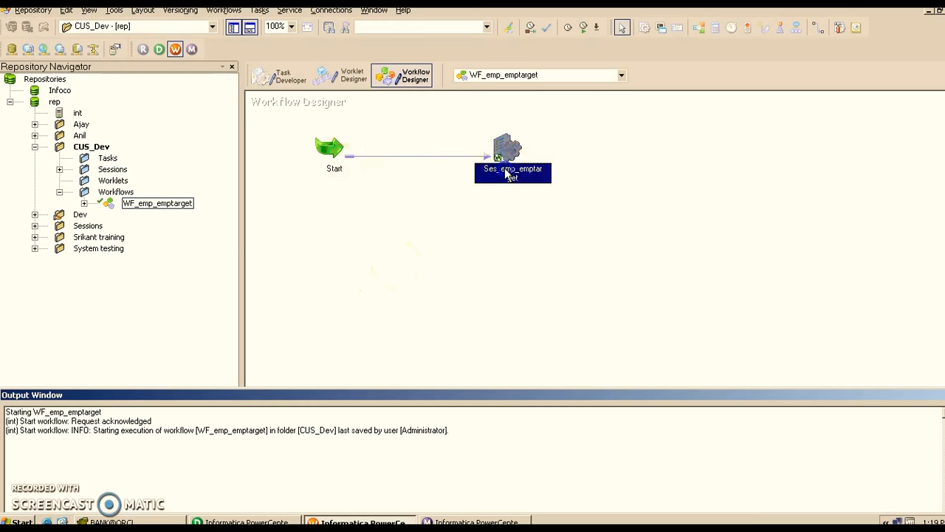
pyautogui.click(450, 240)
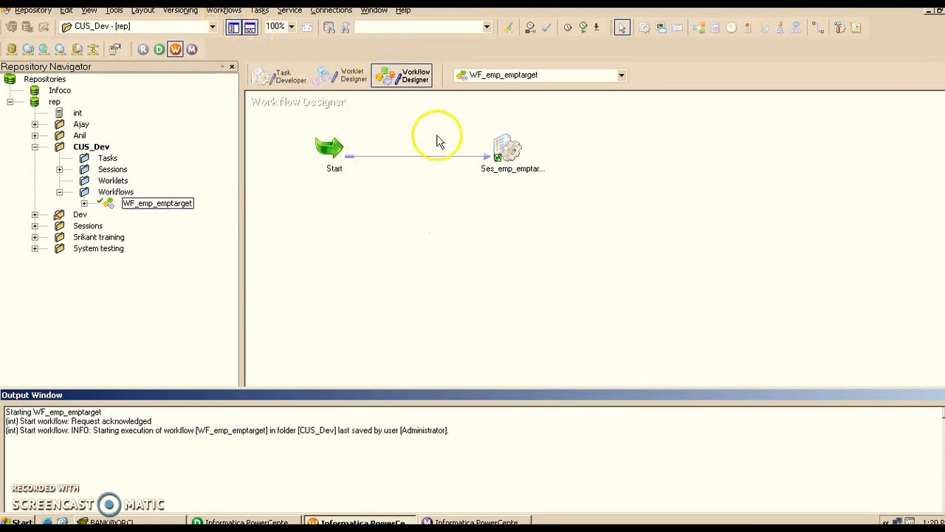
pyautogui.click(515, 161)
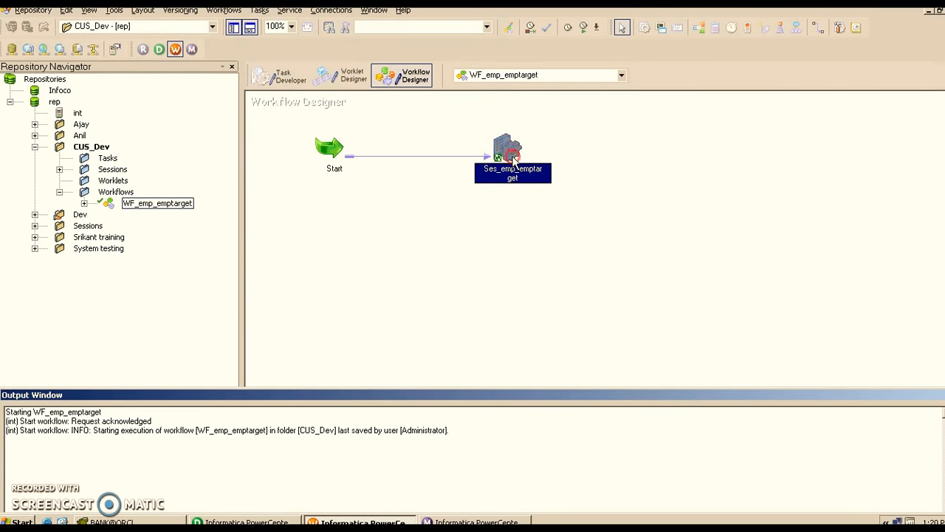
pyautogui.rightClick(515, 161)
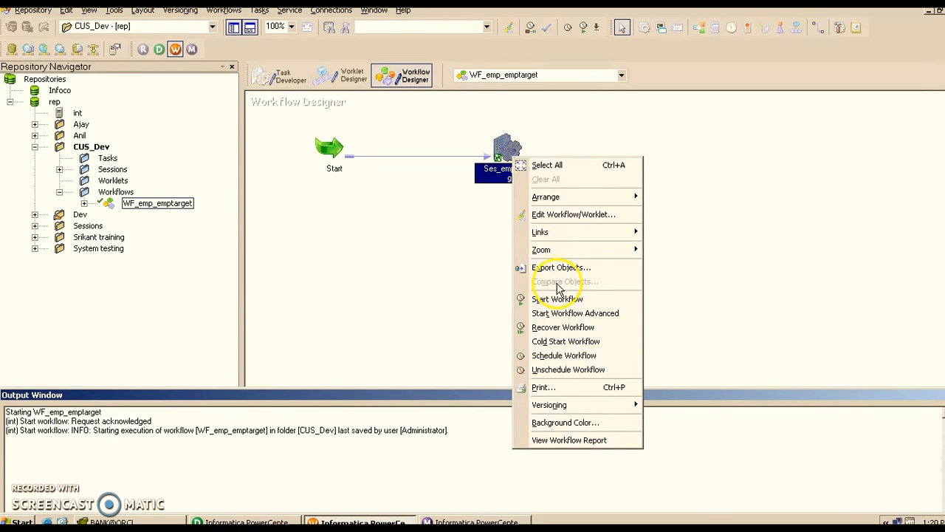
pyautogui.click(483, 273)
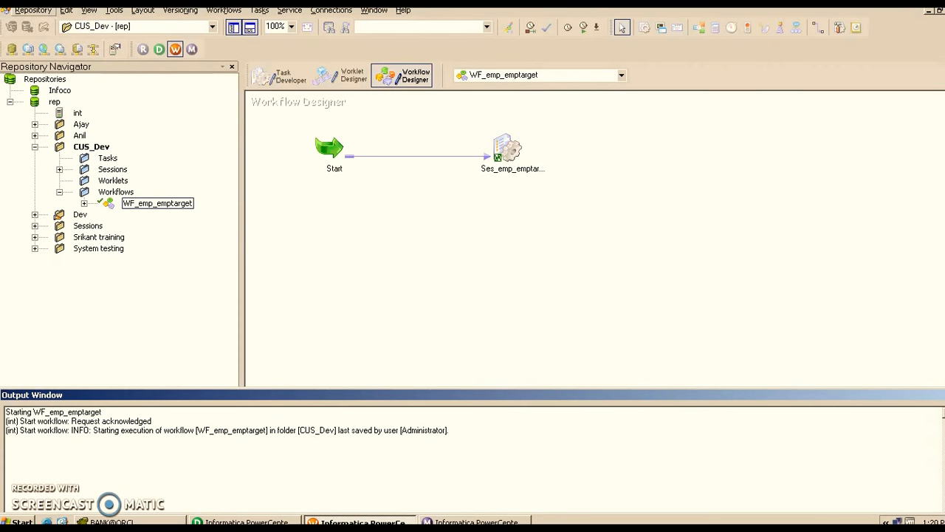
# - Save the CUS_Dev folder to the repository and start the WF_emp_emptarget workflow
pyautogui.click(33, 11)
pyautogui.click(41, 167)
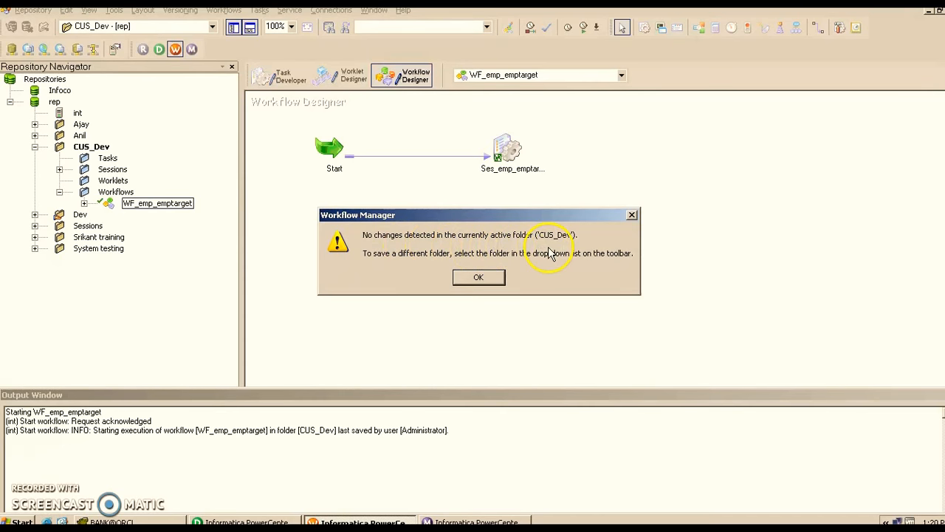
pyautogui.click(481, 279)
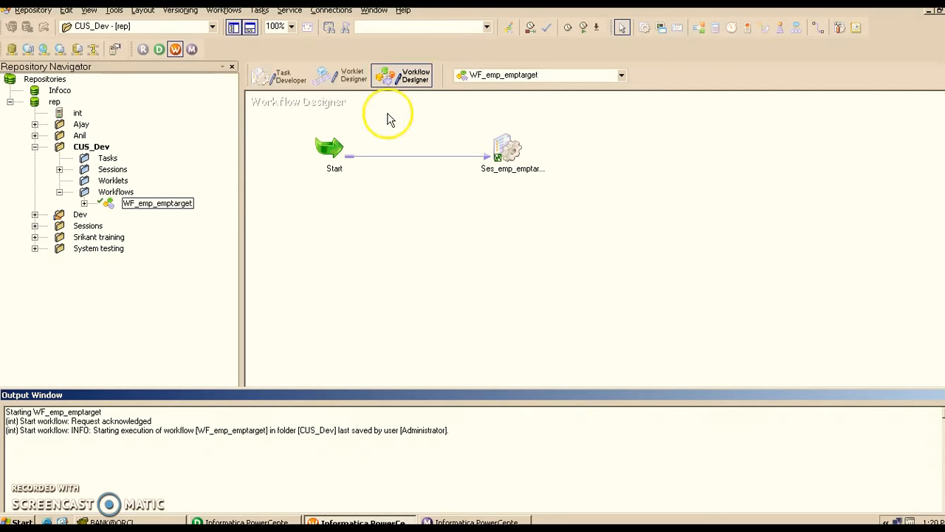
pyautogui.click(224, 9)
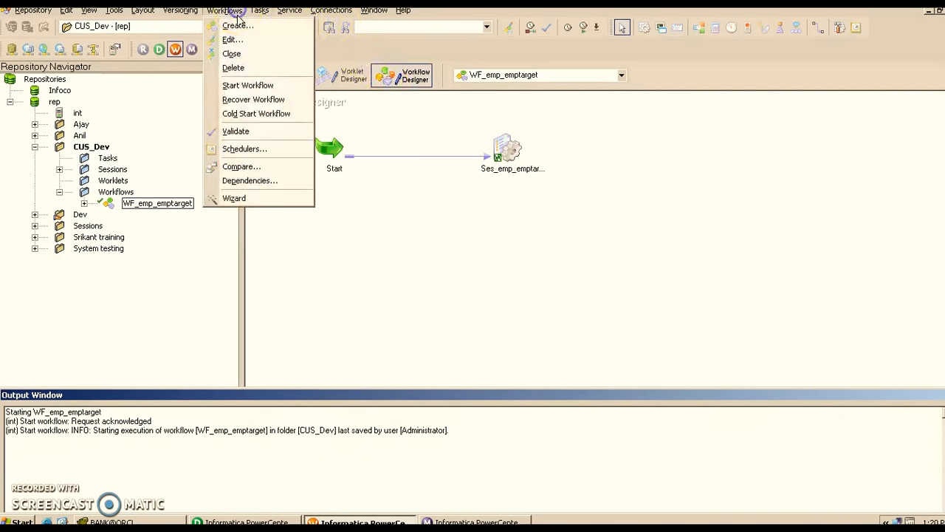
pyautogui.click(235, 85)
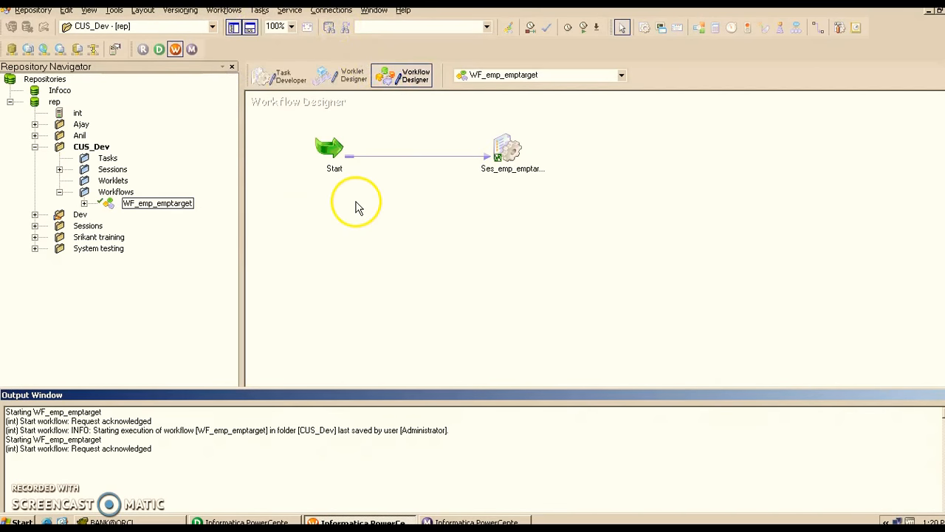
# - Switch to Workflow Monitor and get the run properties of the Ses_emp_emptarget session
pyautogui.click(436, 521)
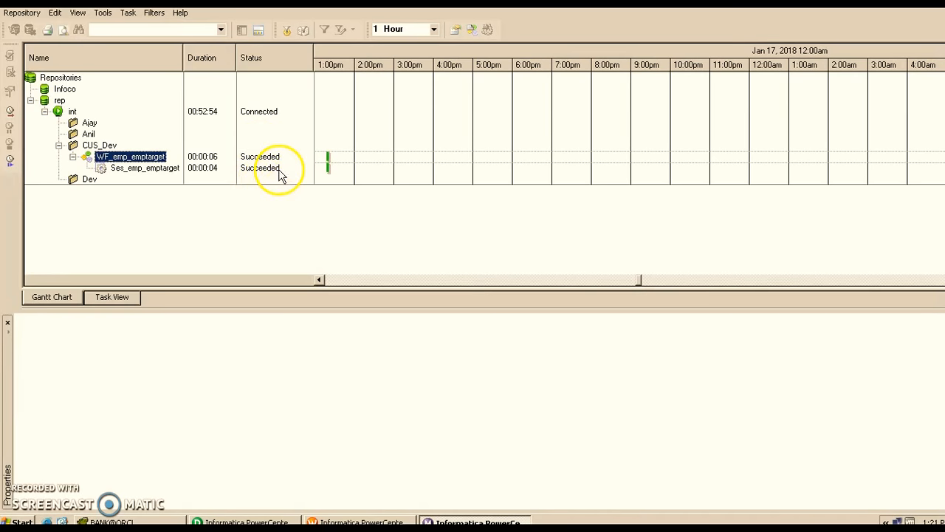
pyautogui.click(330, 169)
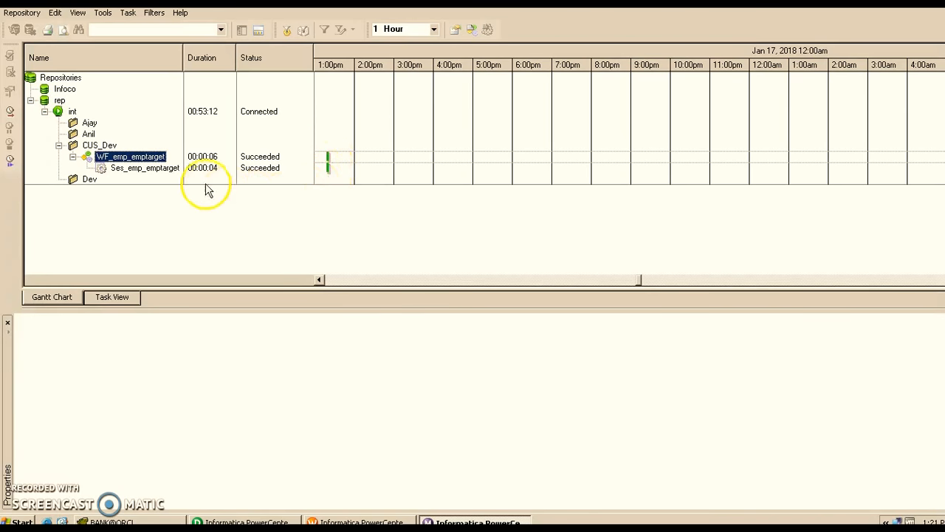
pyautogui.click(139, 168)
pyautogui.rightClick(140, 170)
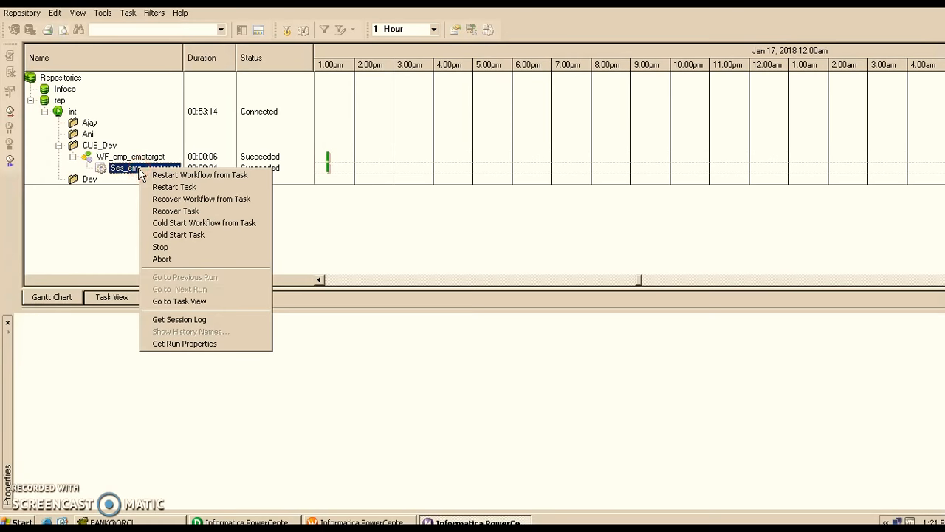
pyautogui.click(185, 346)
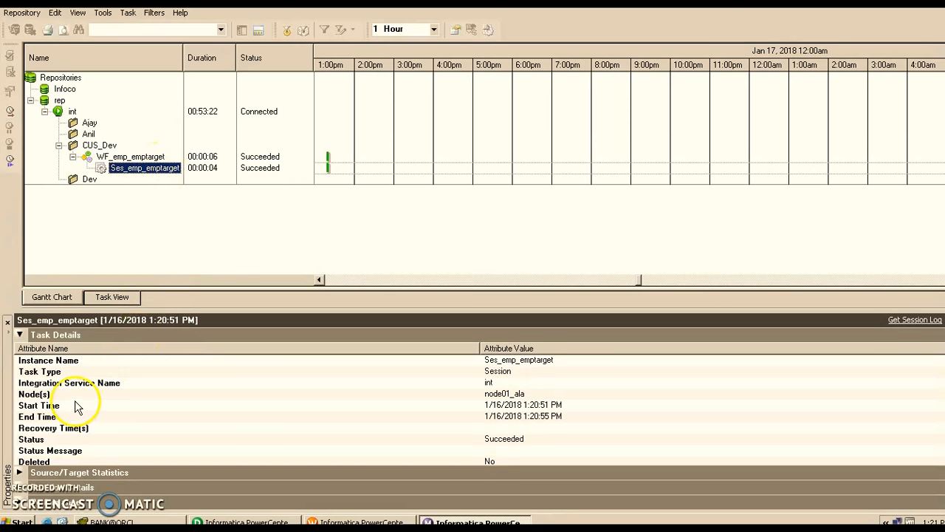
# - Review the session's instance name, task type, integration service, node, start time and end time in the Task Details
pyautogui.click(19, 335)
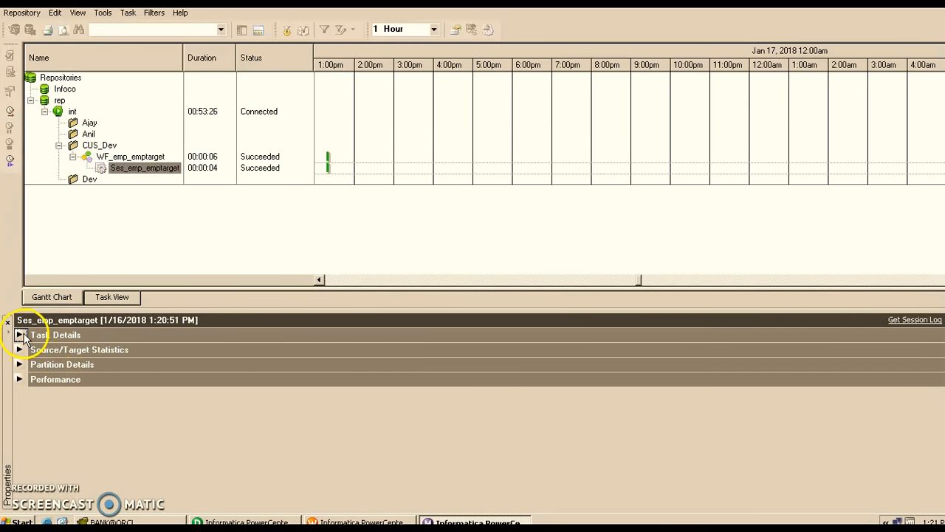
pyautogui.click(20, 336)
pyautogui.click(37, 360)
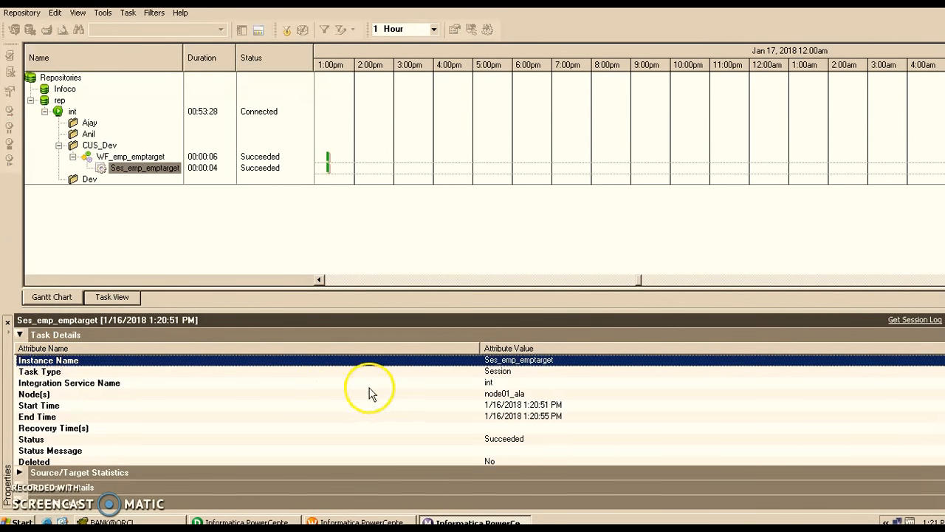
pyautogui.click(528, 374)
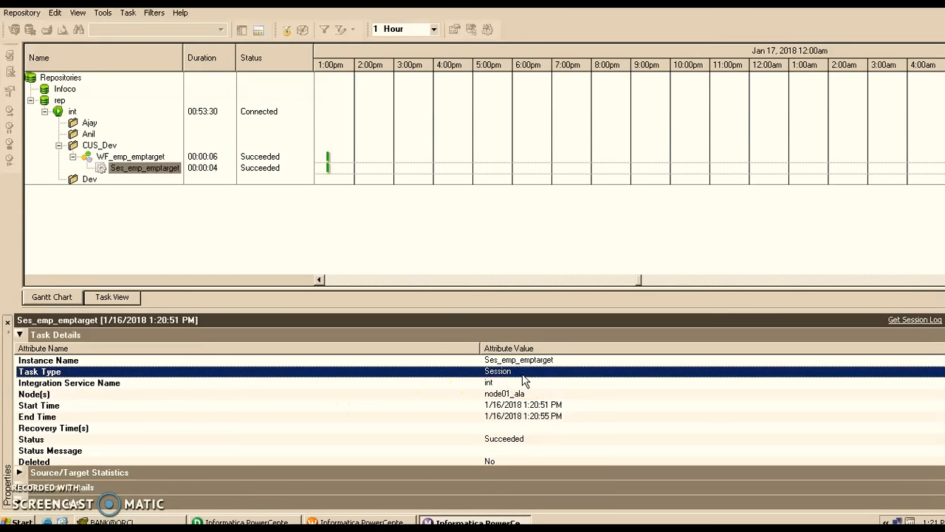
pyautogui.click(505, 382)
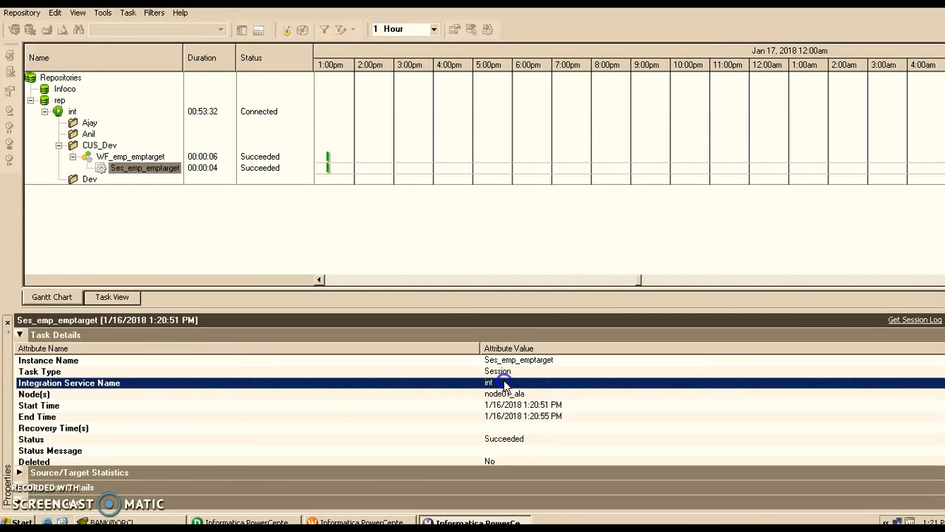
pyautogui.click(529, 393)
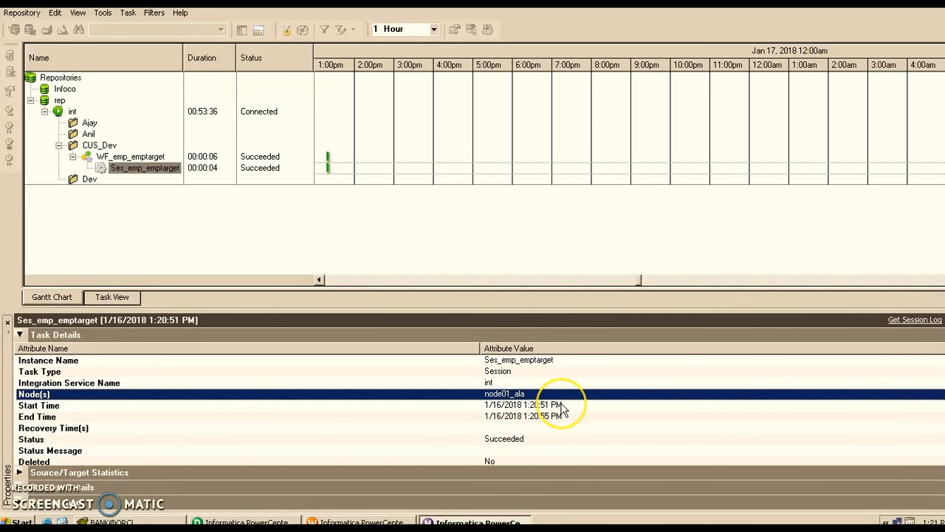
pyautogui.click(562, 406)
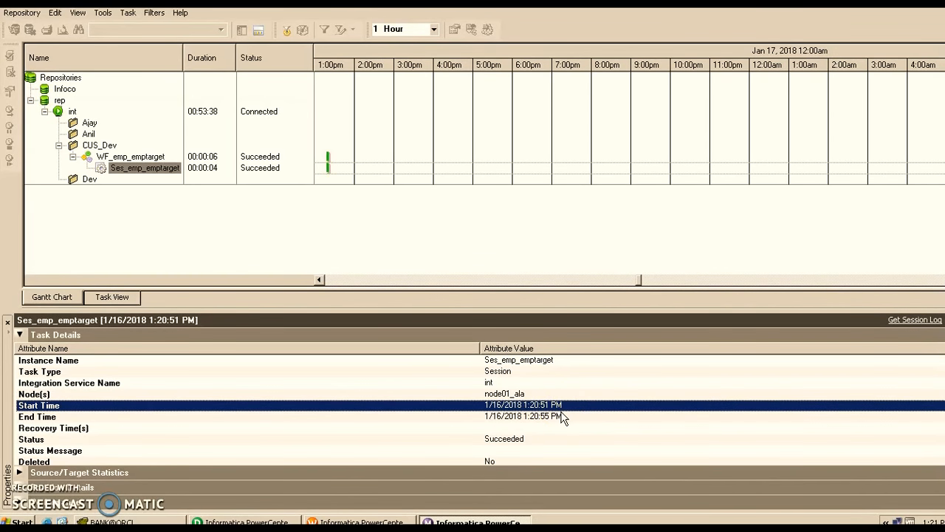
pyautogui.click(563, 416)
# - Check the run status, mapping name, and source and target success rows in the Task Details, and collapse that section
pyautogui.scroll(-2, 503, 391)
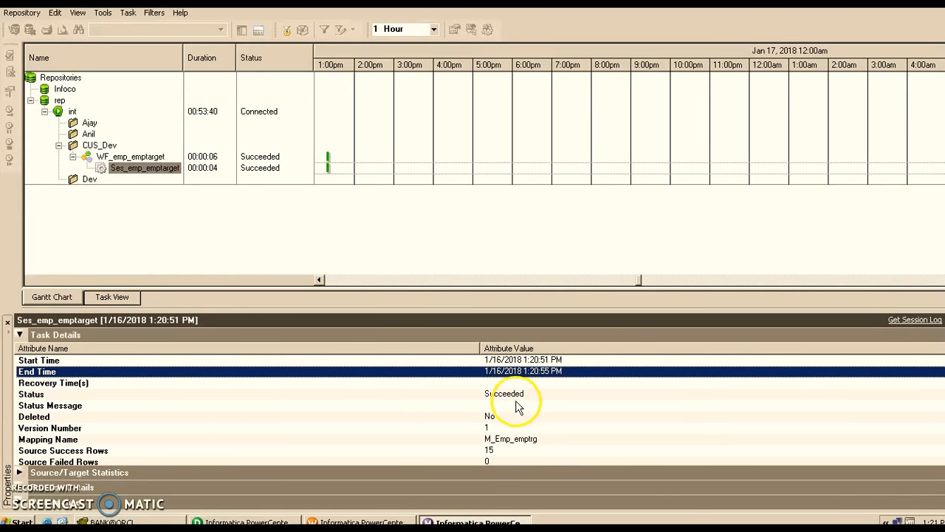
pyautogui.click(517, 395)
pyautogui.scroll(-2, 515, 399)
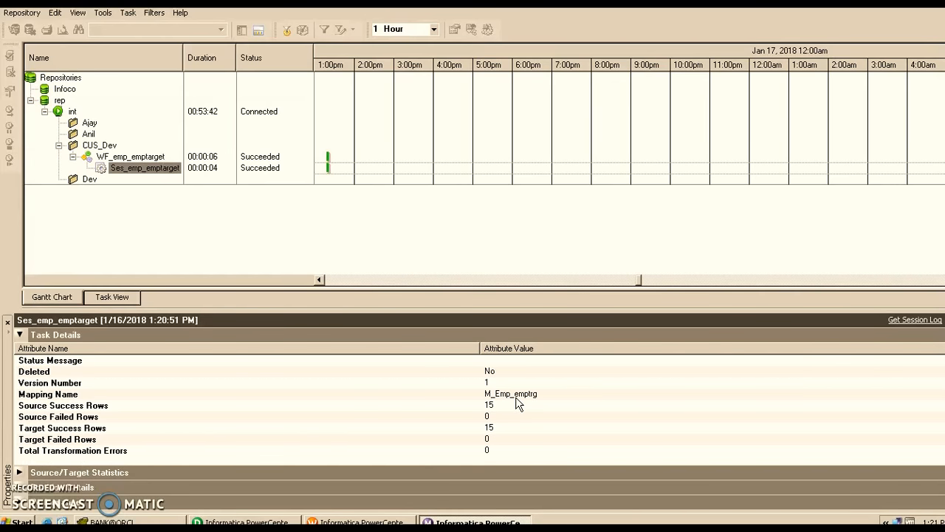
pyautogui.click(523, 396)
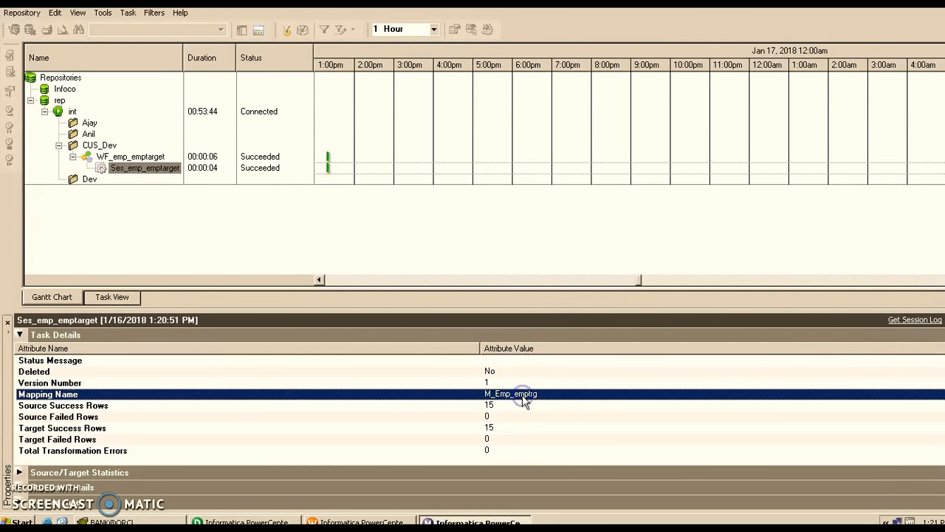
pyautogui.click(523, 404)
pyautogui.click(523, 427)
pyautogui.click(520, 405)
pyautogui.click(520, 427)
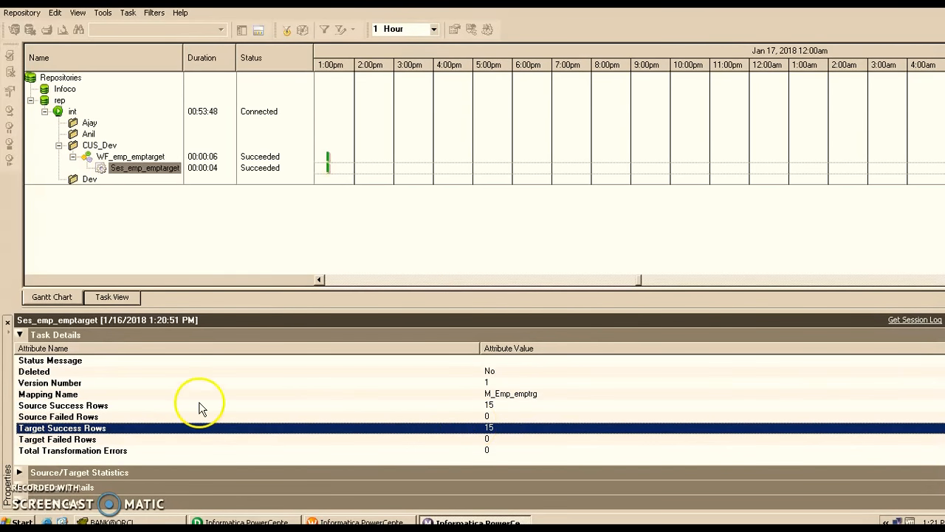
pyautogui.click(20, 334)
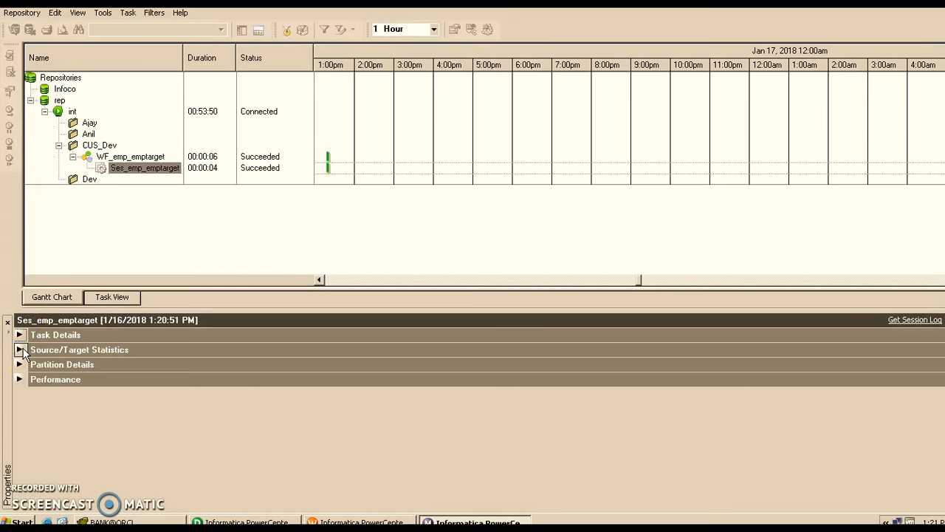
# - Examine the Source/Target Statistics for SQ_V_EMP and V_EMP_TARGET, including row counts, rejected rows, throughput and bytes
pyautogui.click(20, 350)
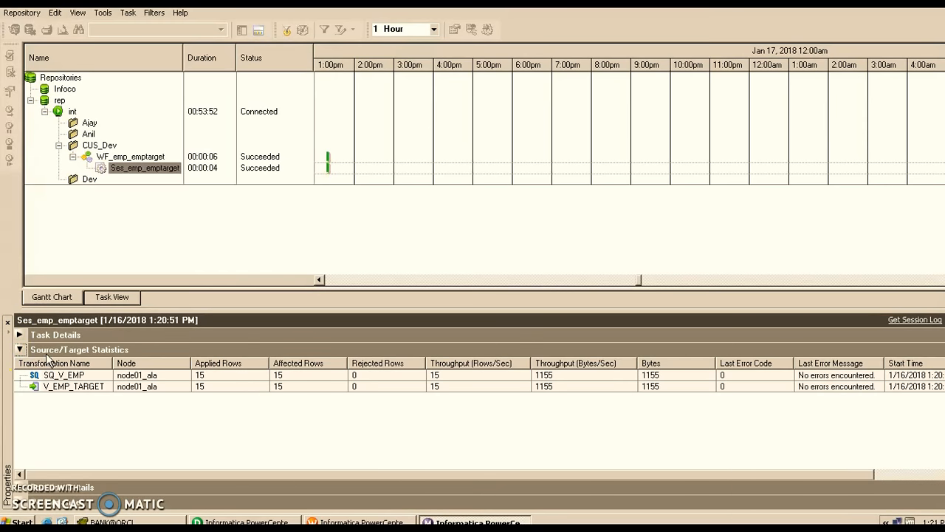
pyautogui.click(87, 377)
pyautogui.click(89, 385)
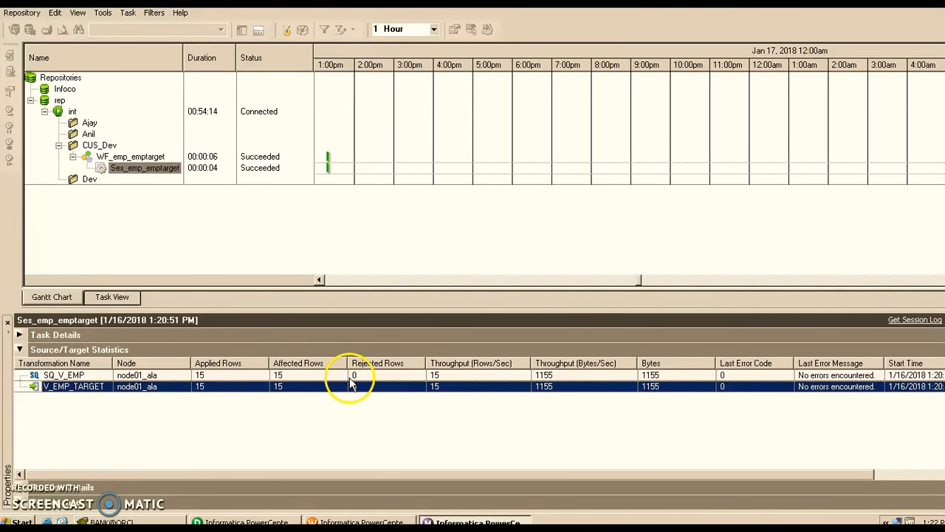
pyautogui.click(373, 376)
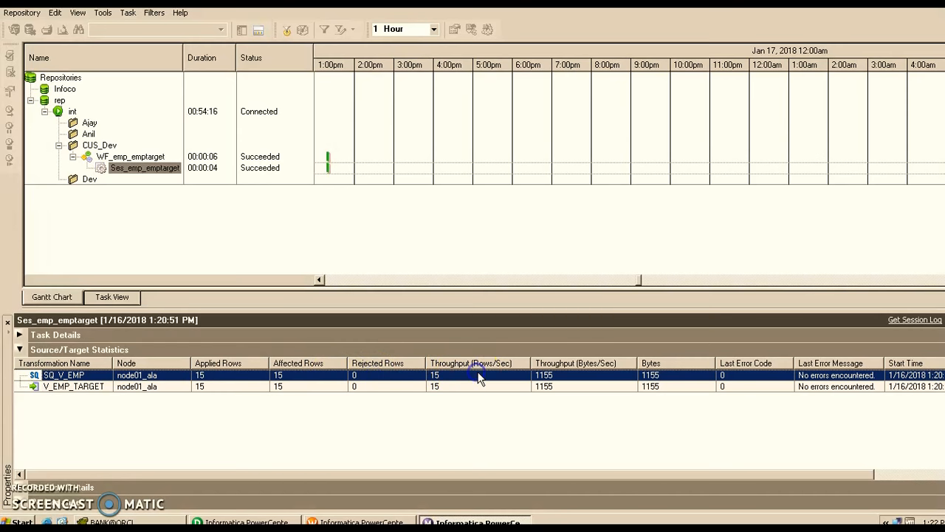
pyautogui.click(517, 382)
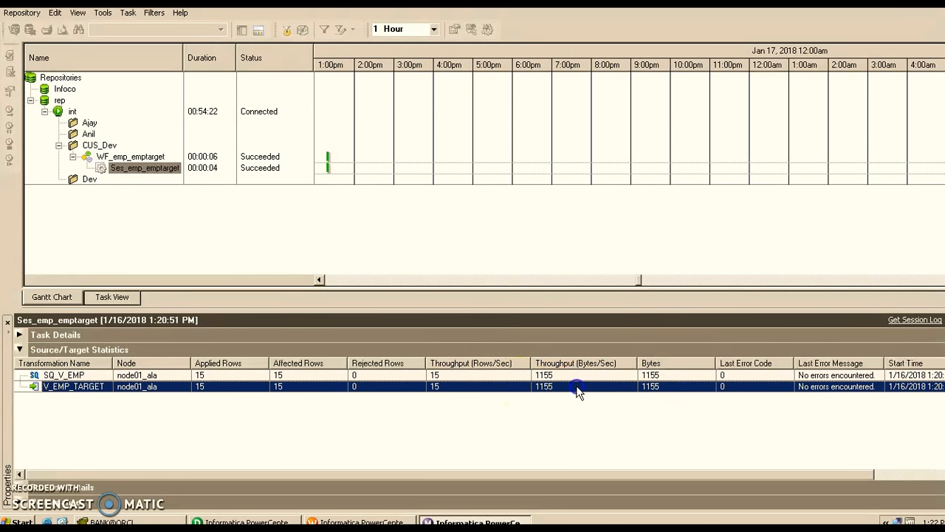
pyautogui.click(667, 375)
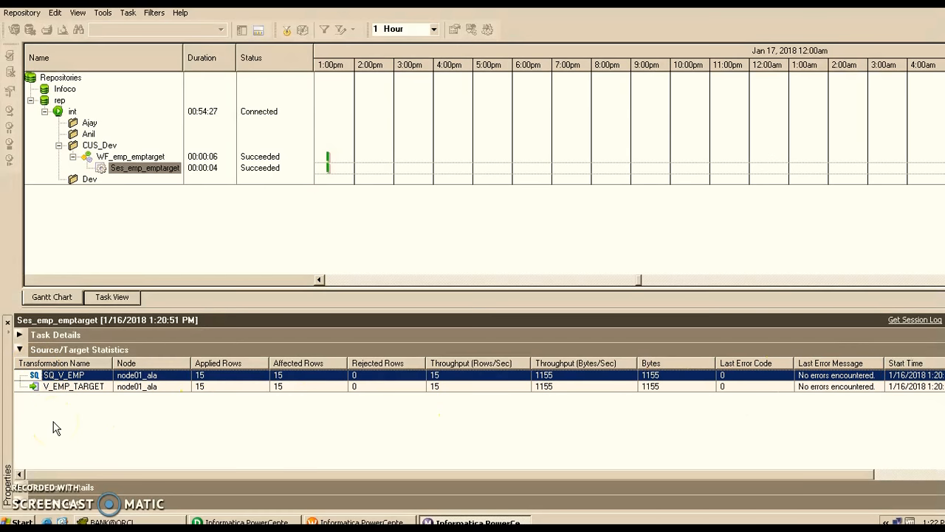
pyautogui.click(20, 349)
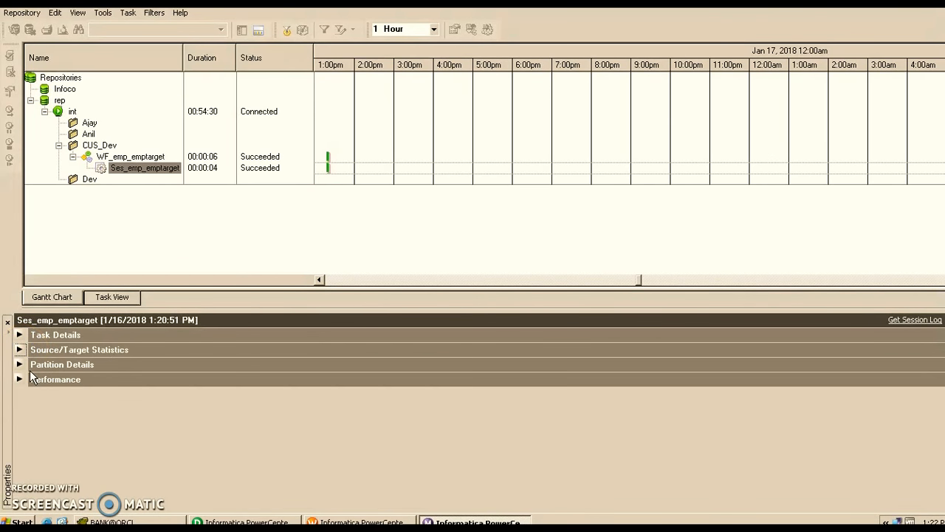
# - Inspect the Partition Details of the session run and collapse the section again
pyautogui.click(19, 364)
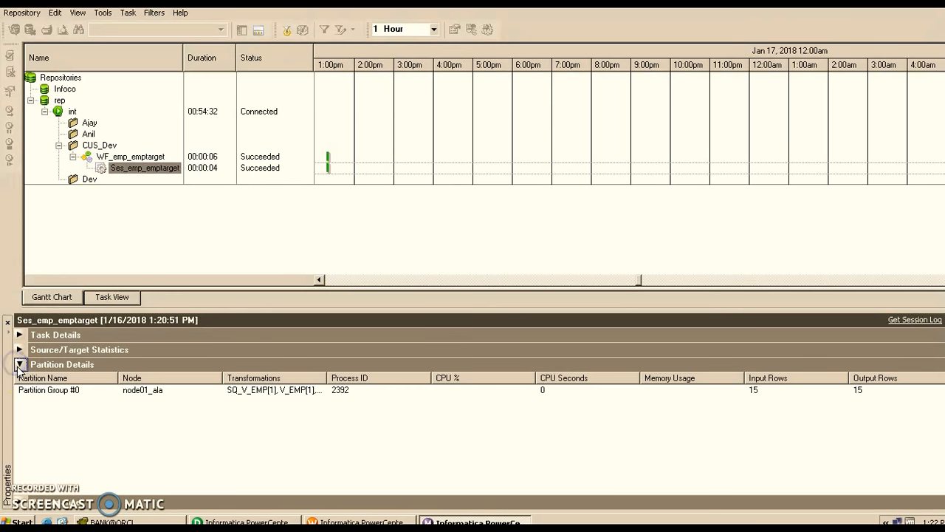
pyautogui.click(35, 393)
pyautogui.click(132, 394)
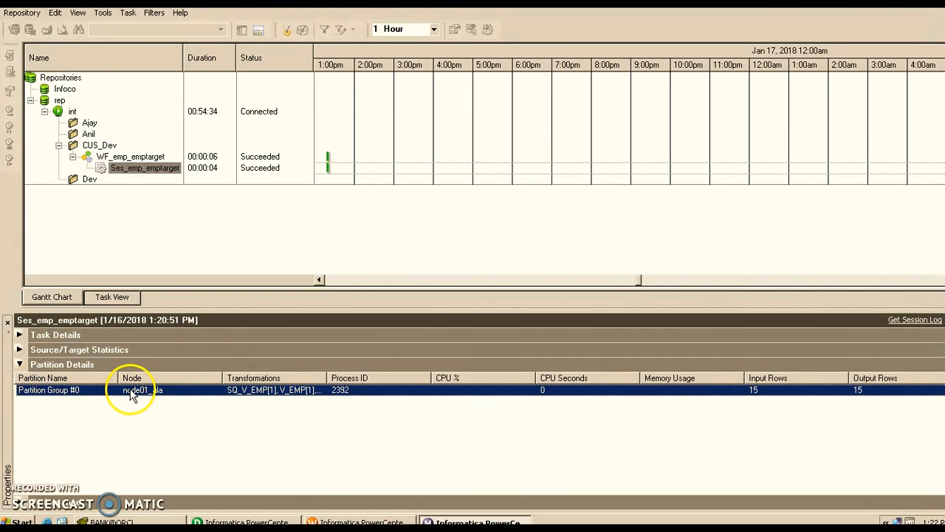
pyautogui.click(22, 366)
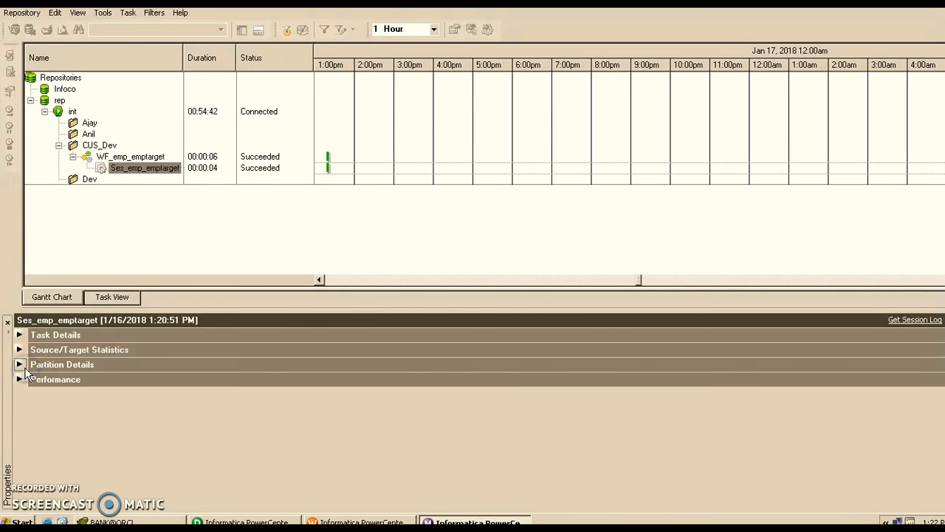
# - Check the Performance counters of the session run and return to the expanded Task Details
pyautogui.click(20, 379)
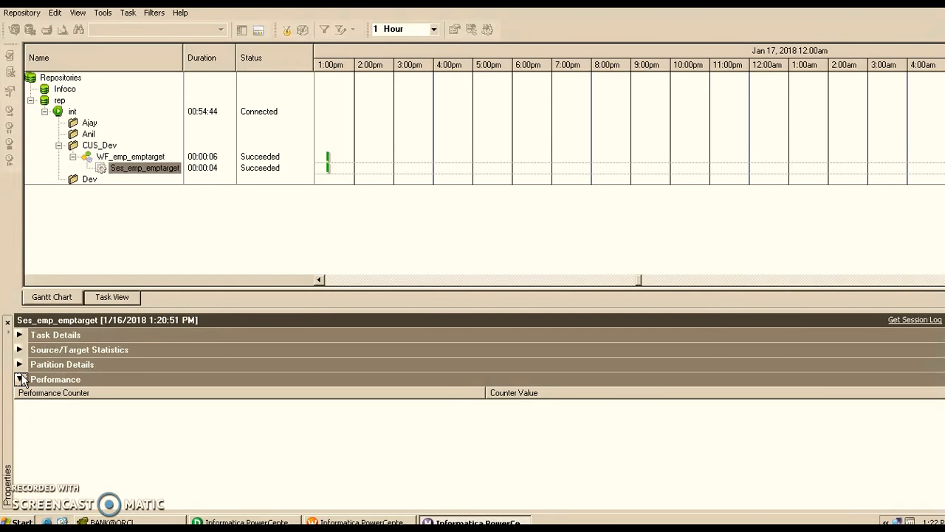
pyautogui.click(21, 379)
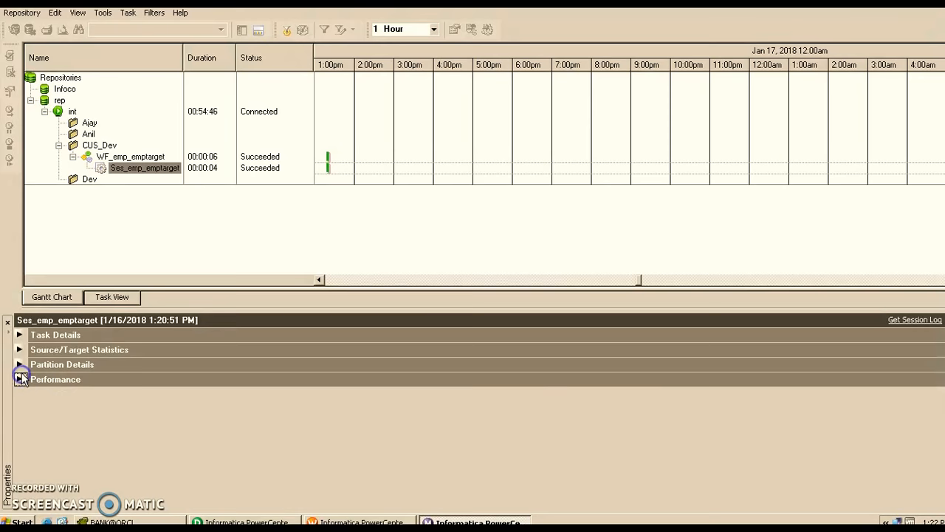
pyautogui.click(20, 334)
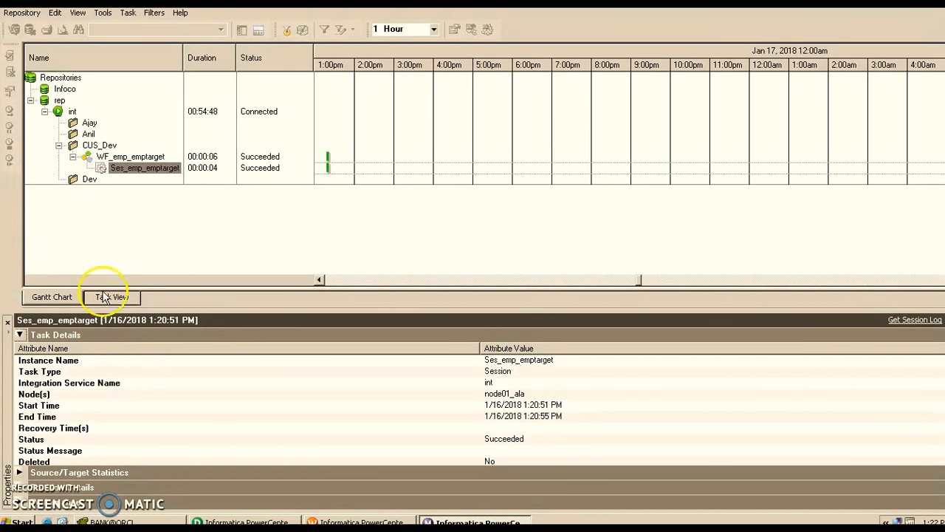
# - Get the session log for Ses_emp_emptarget, maximize its window and skim through the log events
pyautogui.rightClick(128, 169)
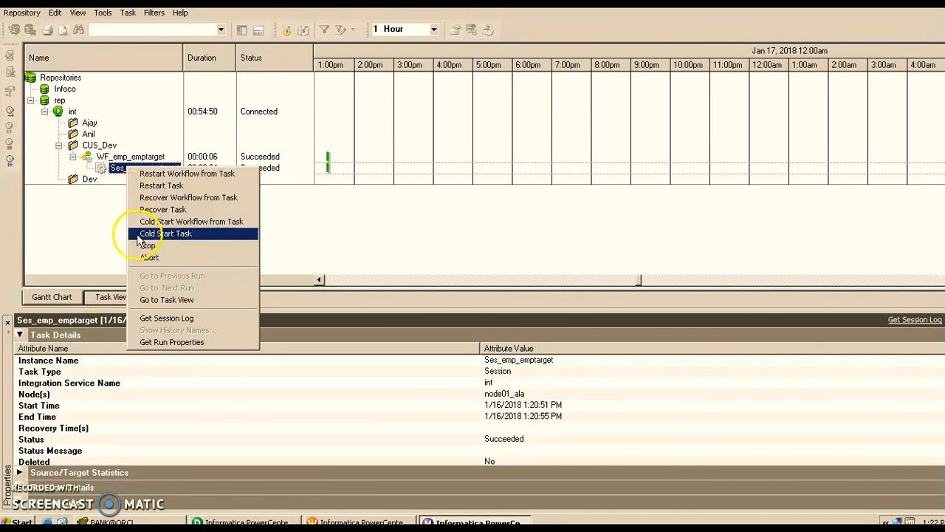
pyautogui.click(166, 319)
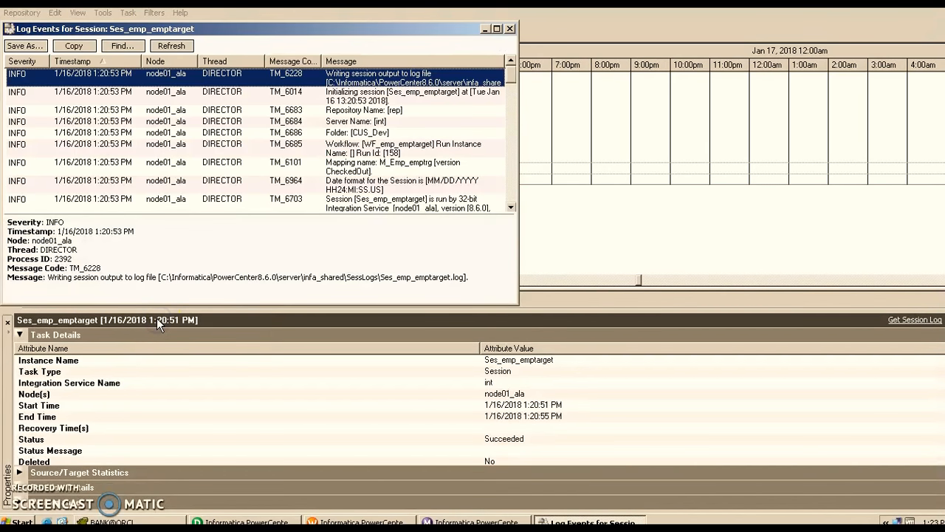
pyautogui.click(497, 28)
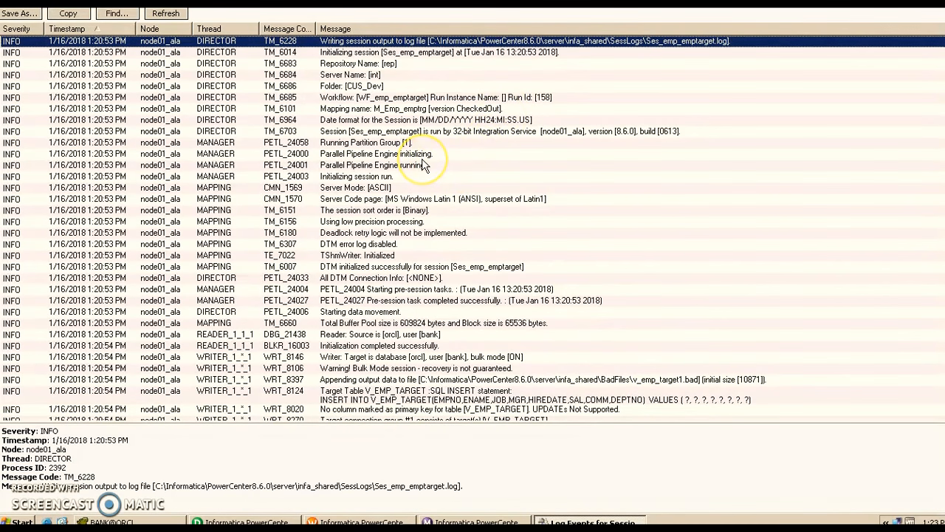
pyautogui.scroll(-1, 424, 164)
pyautogui.scroll(1, 424, 164)
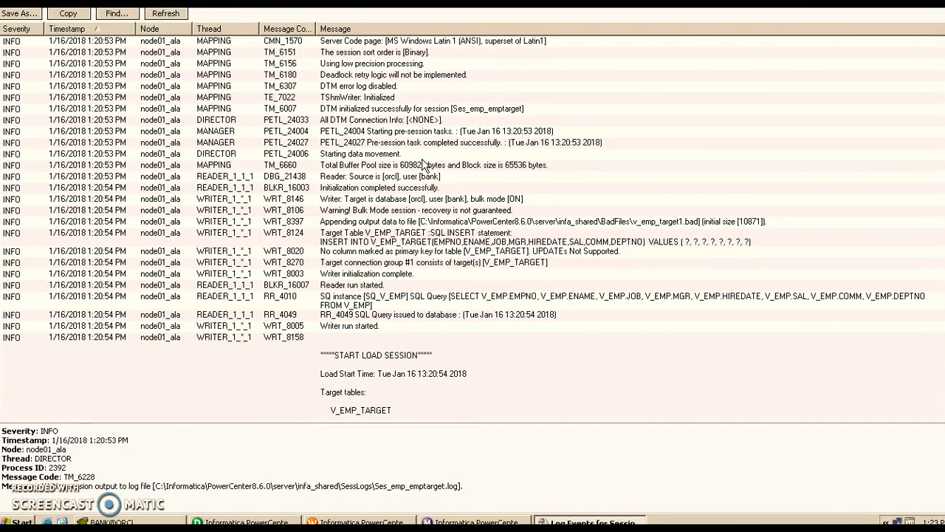
pyautogui.scroll(5, 424, 164)
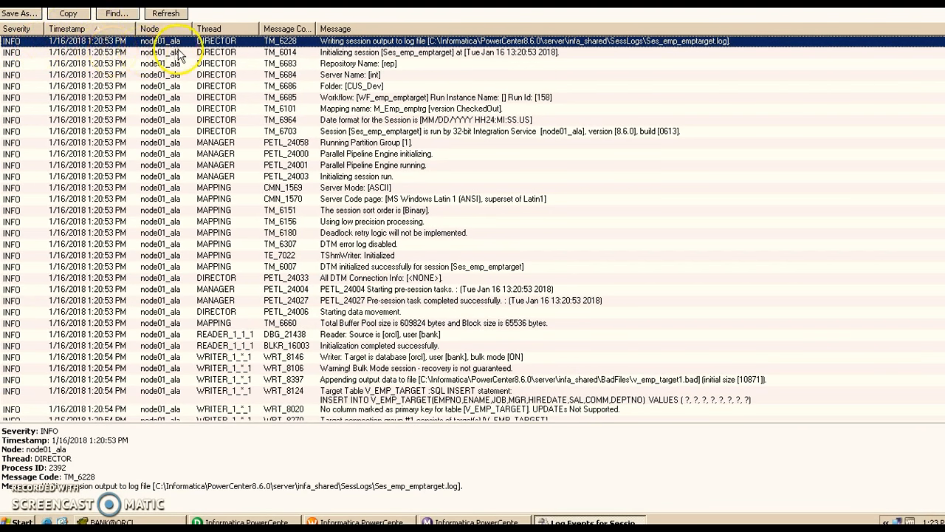
# - Widen the Message Code column and inspect the codes of the log events from session start to DTM initialization
pyautogui.click(300, 54)
pyautogui.moveTo(316, 31)
pyautogui.mouseDown()
pyautogui.moveTo(377, 40)
pyautogui.moveTo(329, 33)
pyautogui.mouseUp()
pyautogui.click(377, 41)
pyautogui.click(295, 154)
pyautogui.click(301, 187)
pyautogui.click(305, 232)
pyautogui.click(306, 266)
pyautogui.scroll(-1, 308, 272)
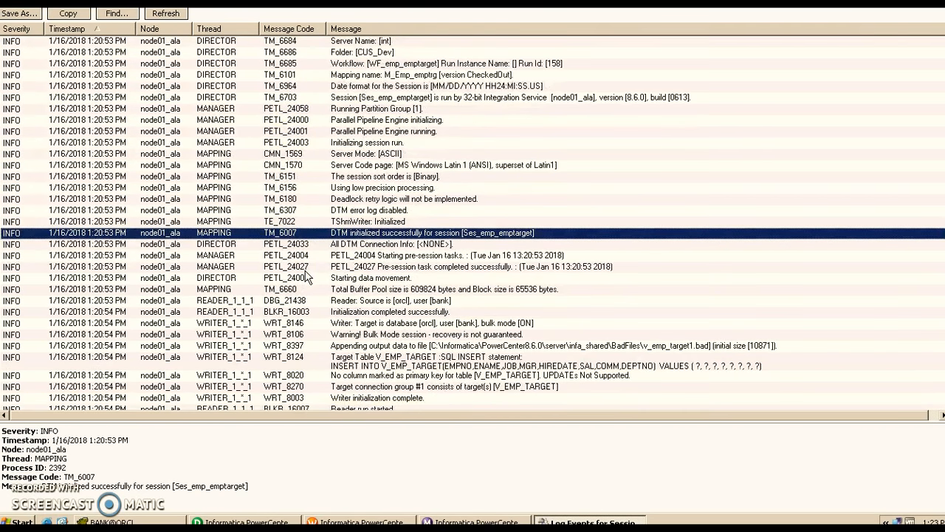
# - Read the log messages on pipeline engine initialization, session sort order and pre-session task completion
pyautogui.scroll(1, 318, 251)
pyautogui.click(377, 155)
pyautogui.click(385, 209)
pyautogui.click(392, 302)
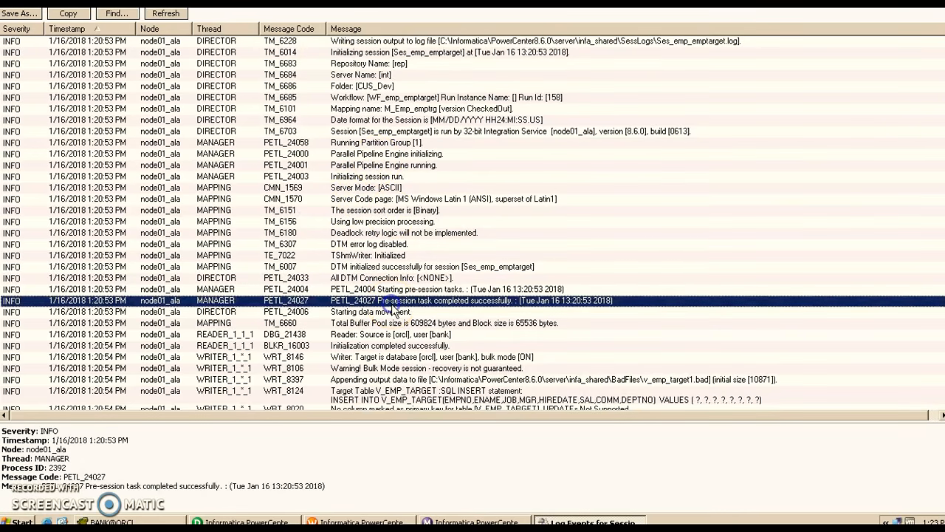
# - Examine the load start, end-of-data commit, load summary and run info entries for V_EMP_TARGET in the session log
pyautogui.scroll(-1, 393, 304)
pyautogui.scroll(-4, 392, 304)
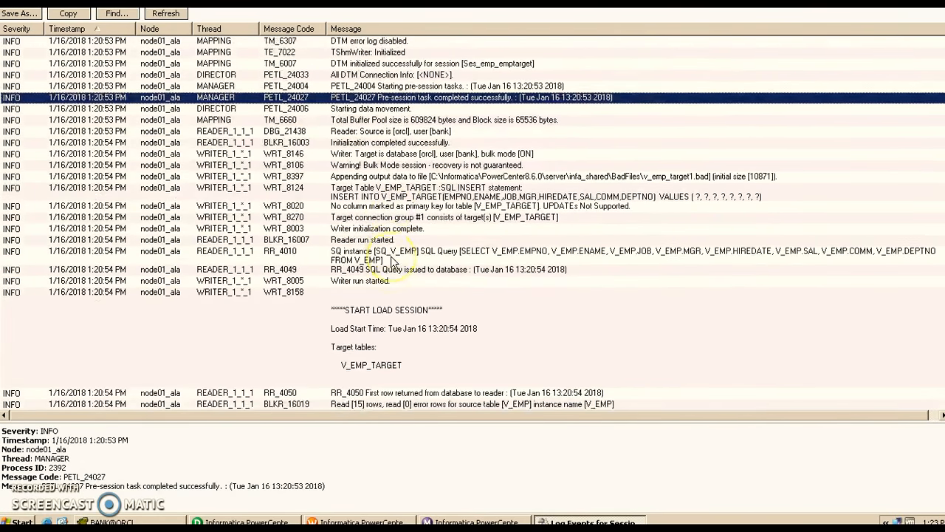
pyautogui.scroll(-2, 391, 258)
pyautogui.click(390, 239)
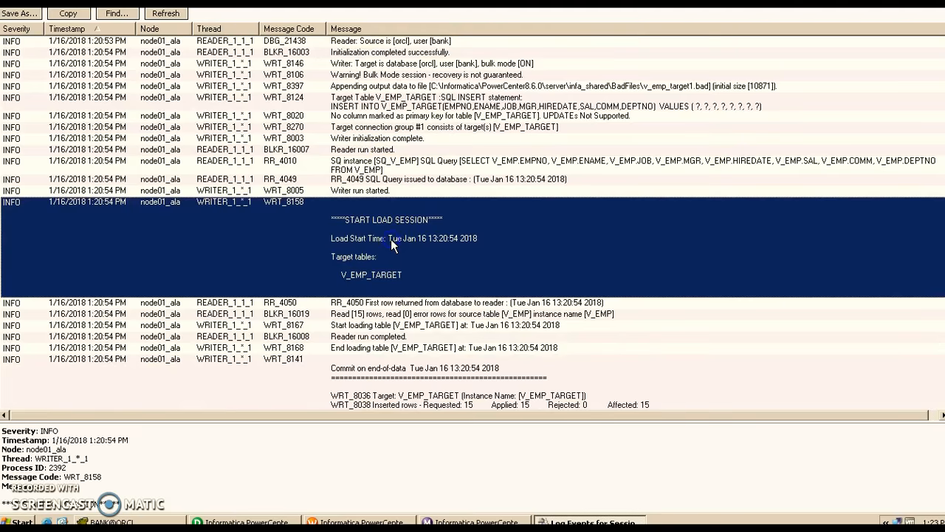
pyautogui.scroll(-4, 391, 243)
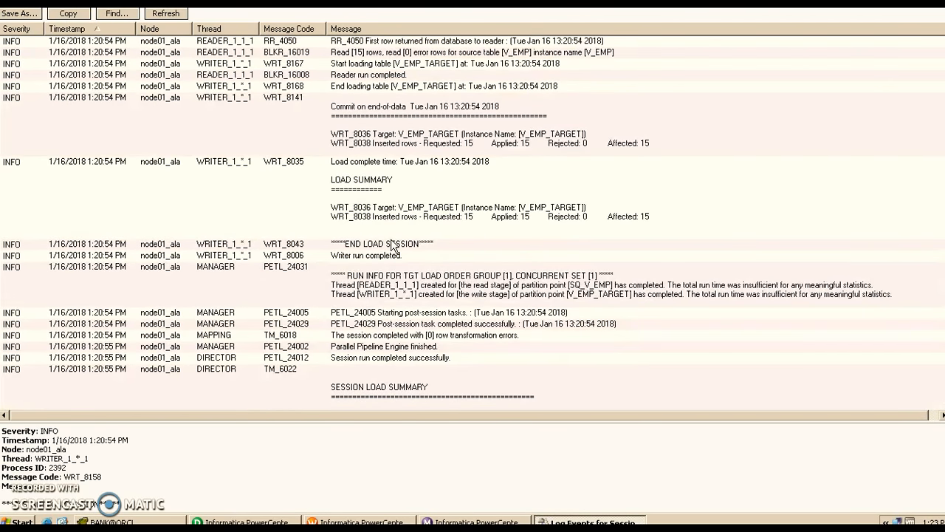
pyautogui.click(392, 246)
pyautogui.click(412, 300)
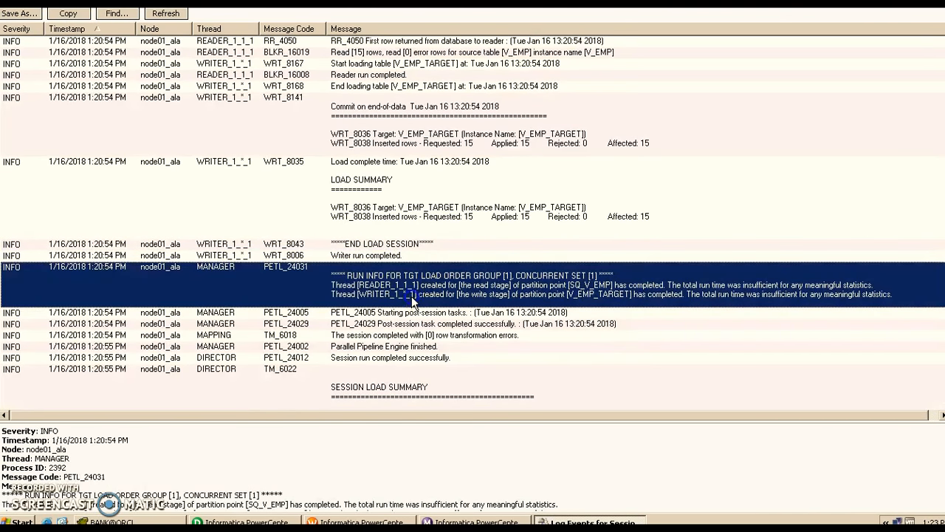
# - Review the post-session, transformation error and session completion messages down to the load summary, and close the session log
pyautogui.click(411, 313)
pyautogui.click(412, 335)
pyautogui.click(411, 359)
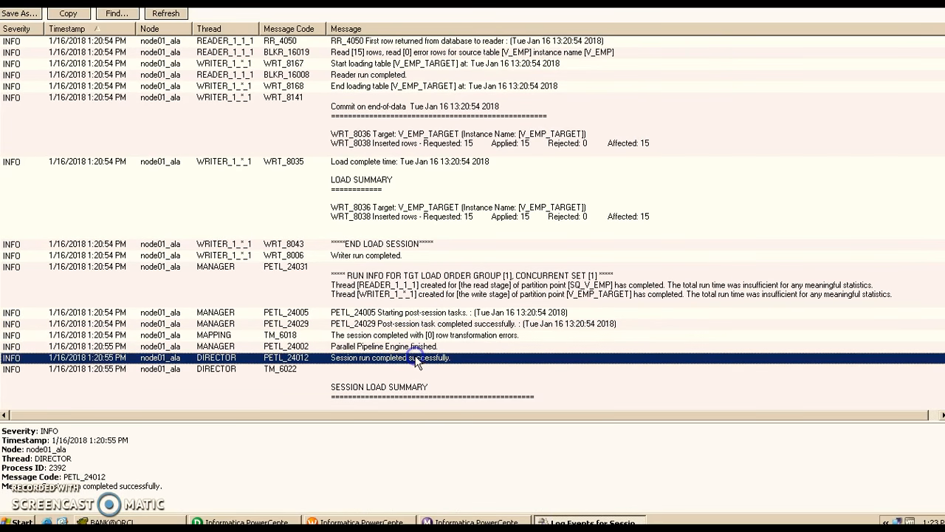
pyautogui.click(416, 345)
pyautogui.click(402, 322)
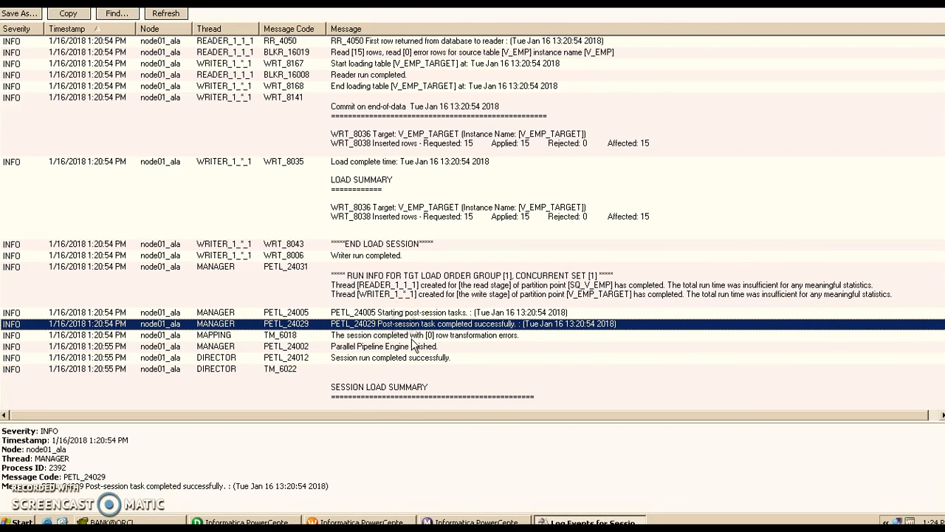
pyautogui.click(411, 336)
pyautogui.scroll(-3, 414, 346)
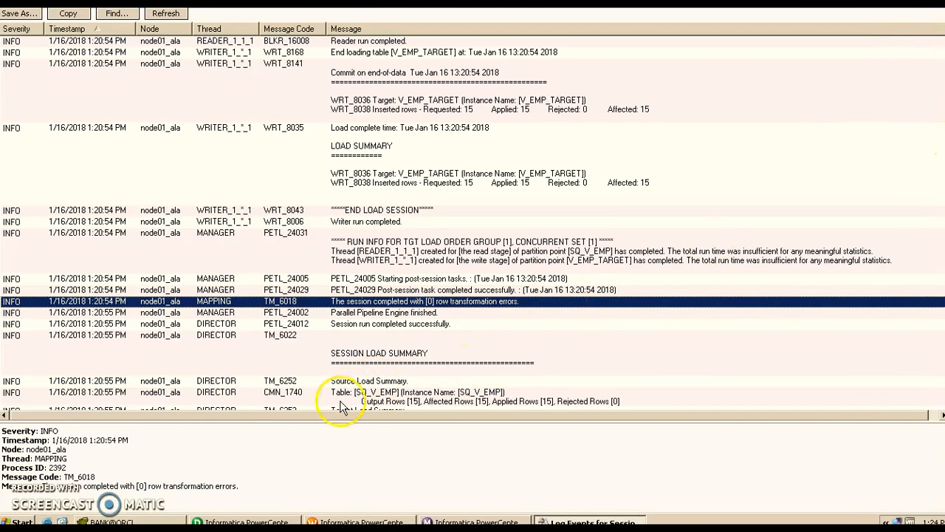
pyautogui.click(941, 4)
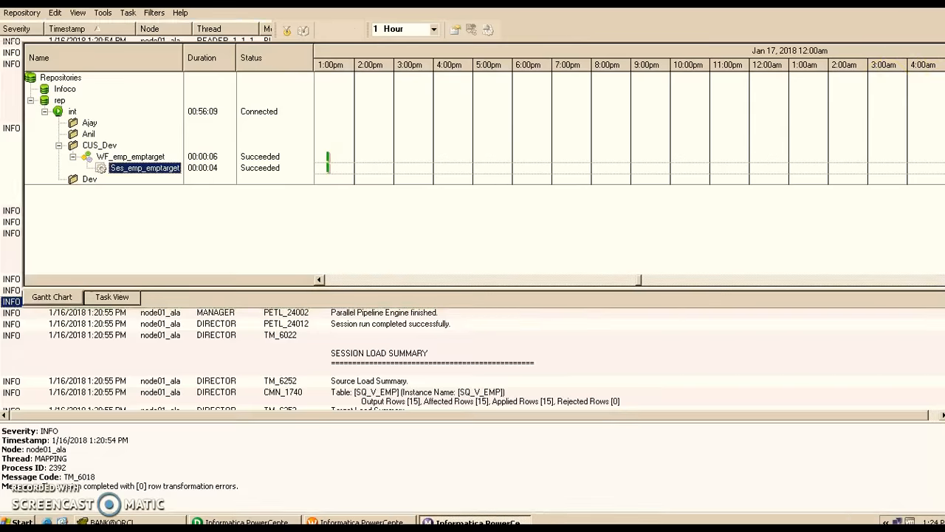